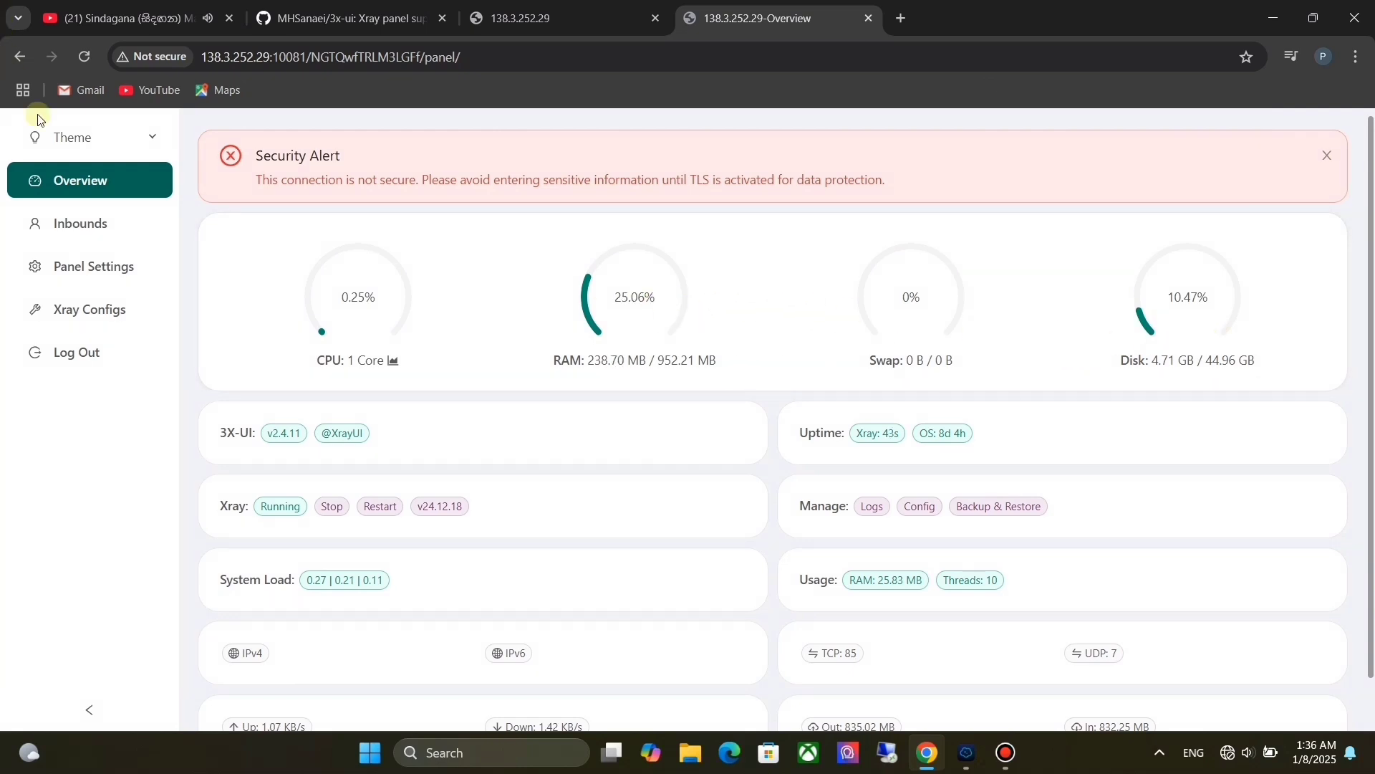
Add a VLESS inbound from the Inbounds list with port 80 and XHTTP transmission
click(96, 235)
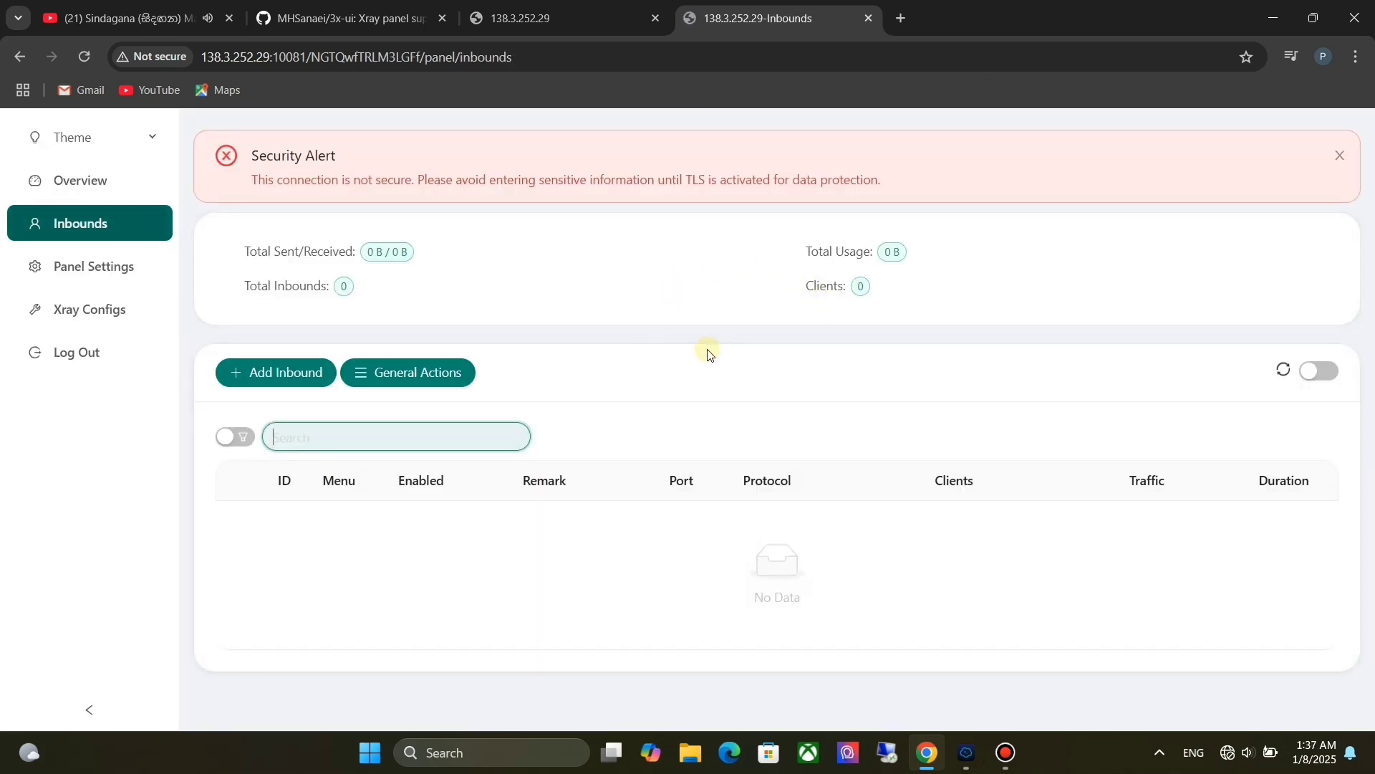
click(261, 375)
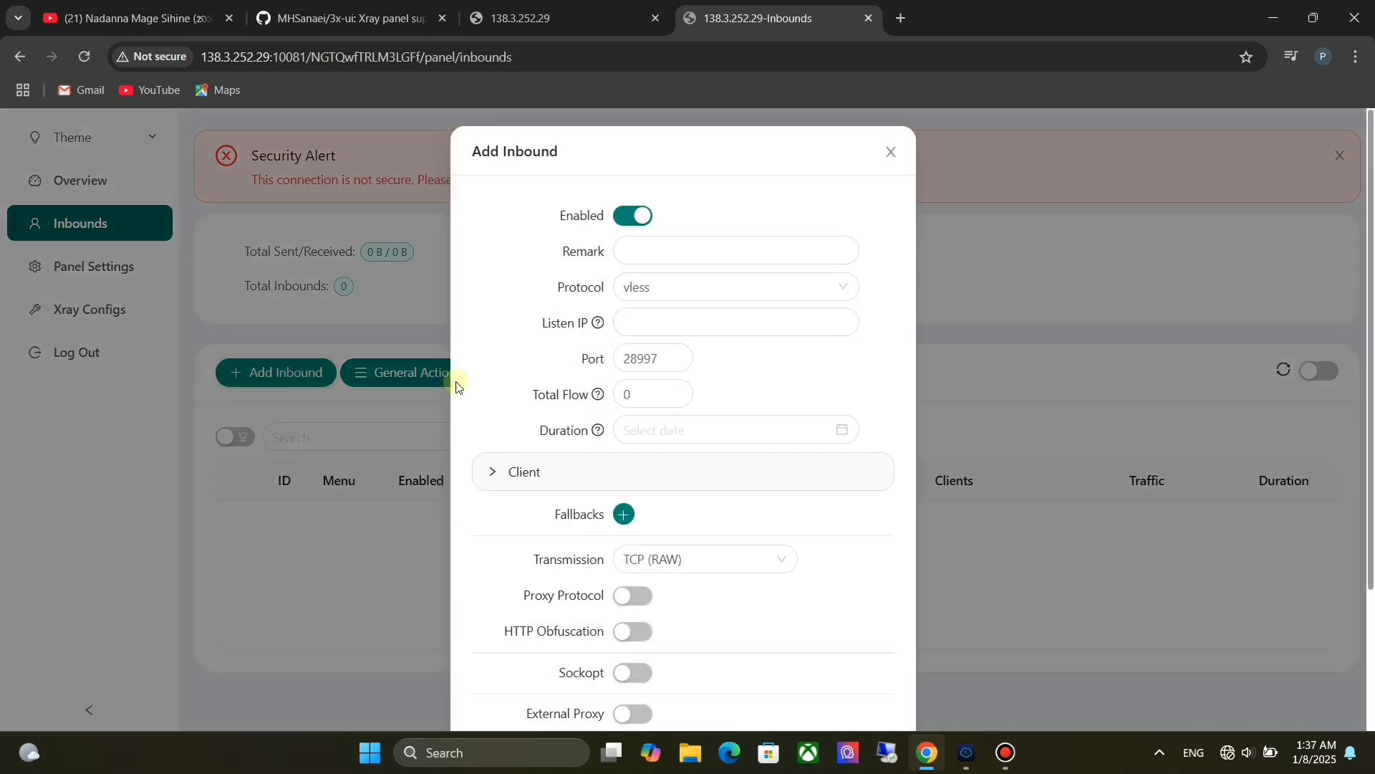
key(Tab)
text(8)
scroll(790, 370, down, 3)
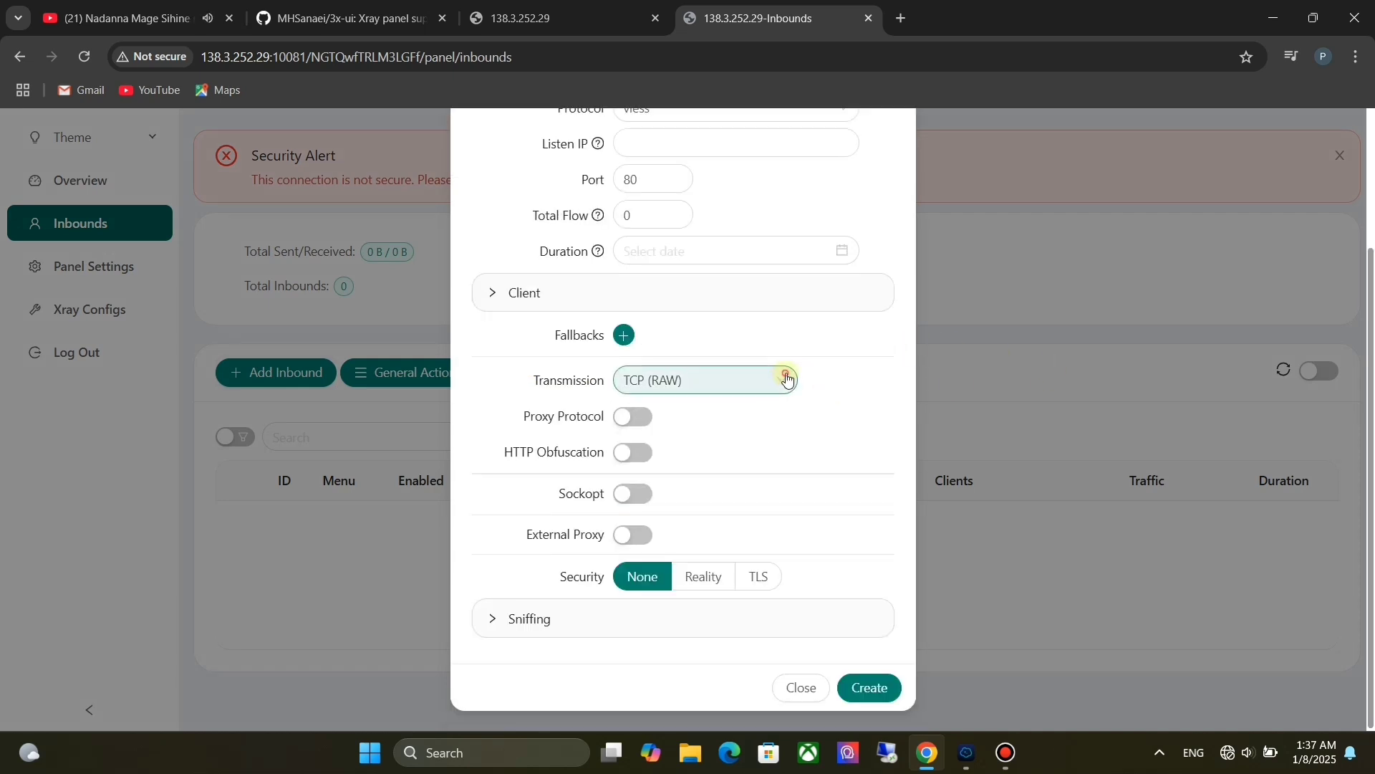
click(782, 381)
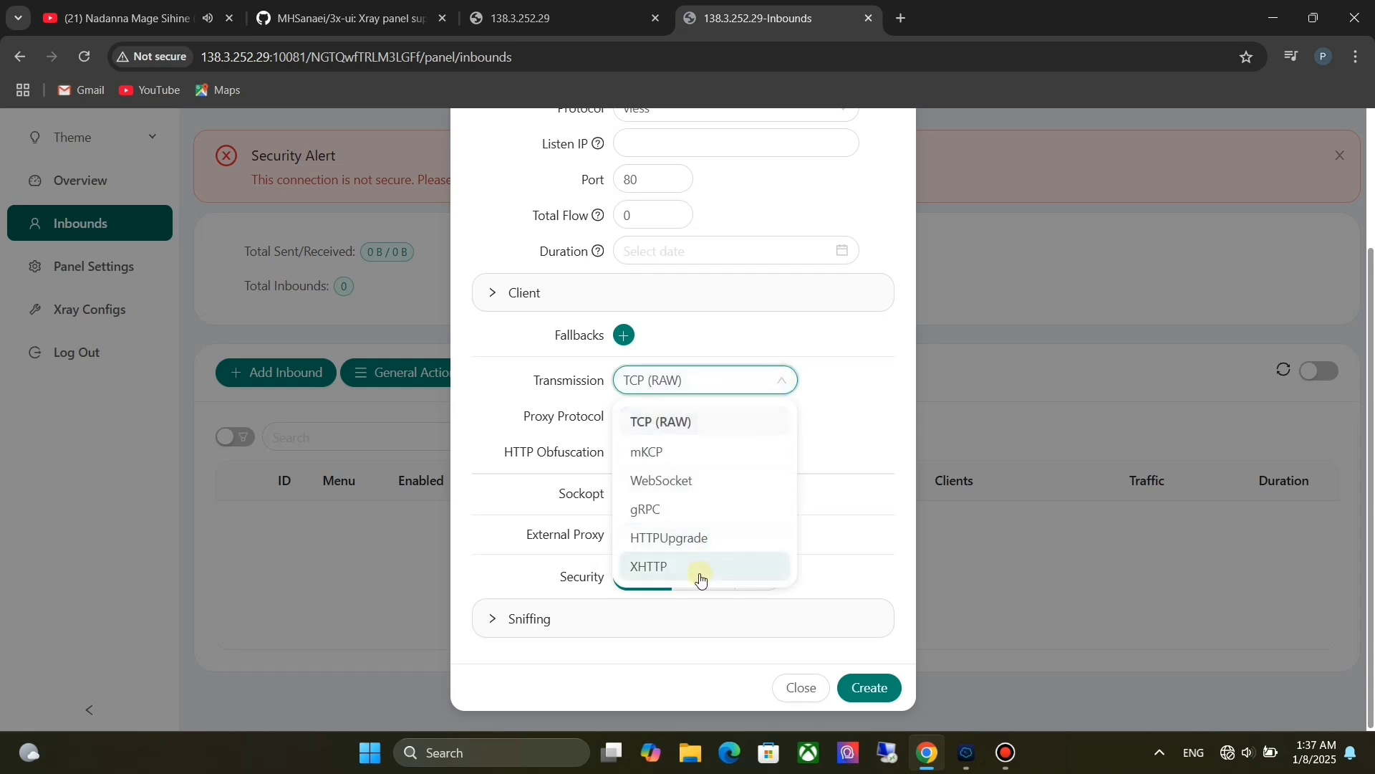
click(701, 569)
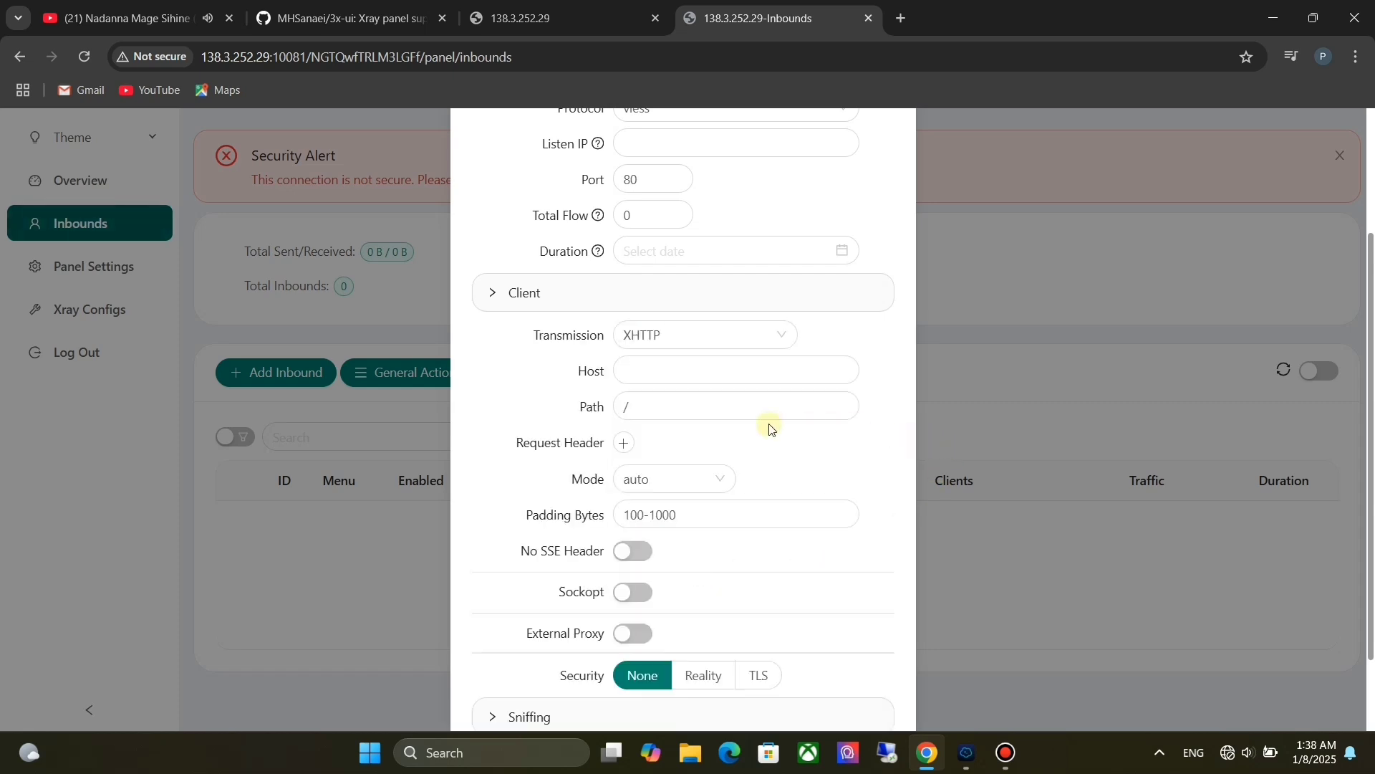
scroll(770, 446, down, 1)
scroll(770, 445, down, 2)
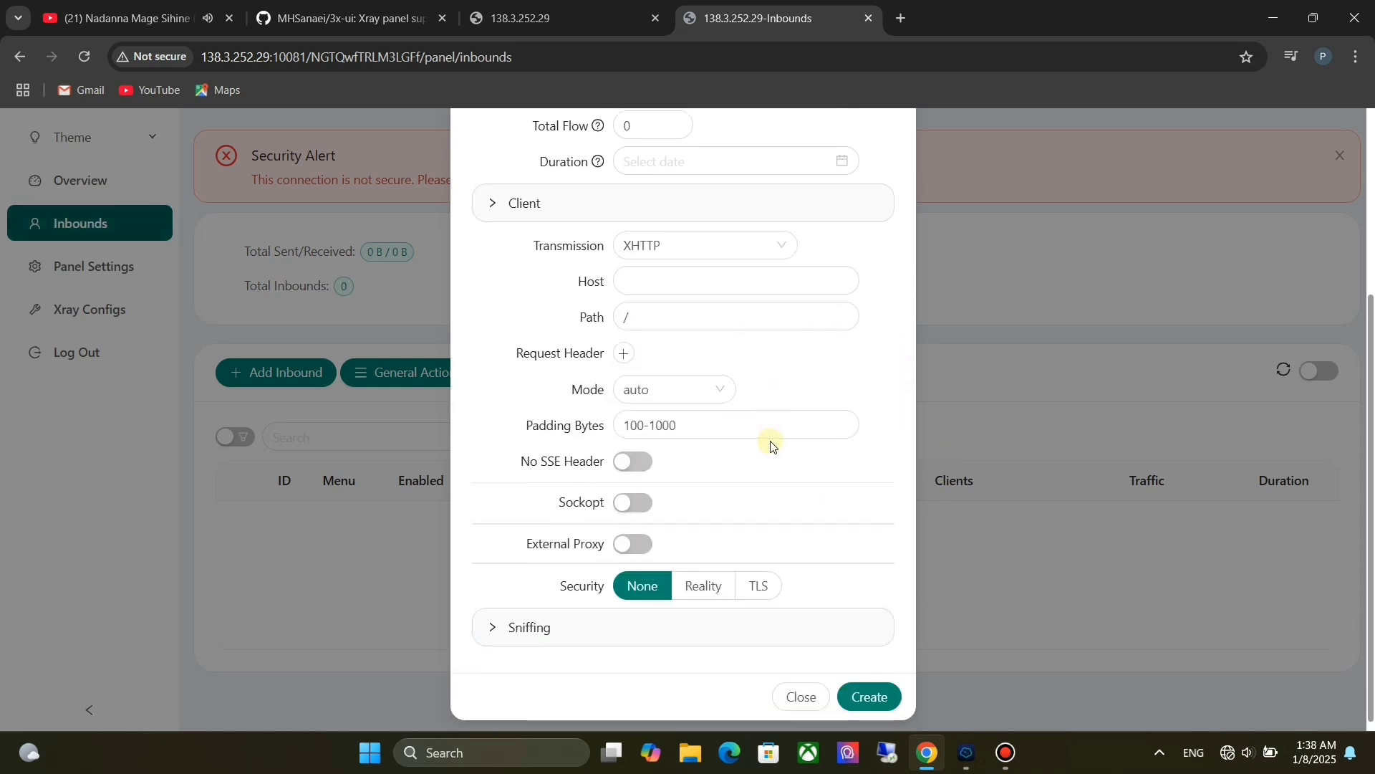
click(877, 697)
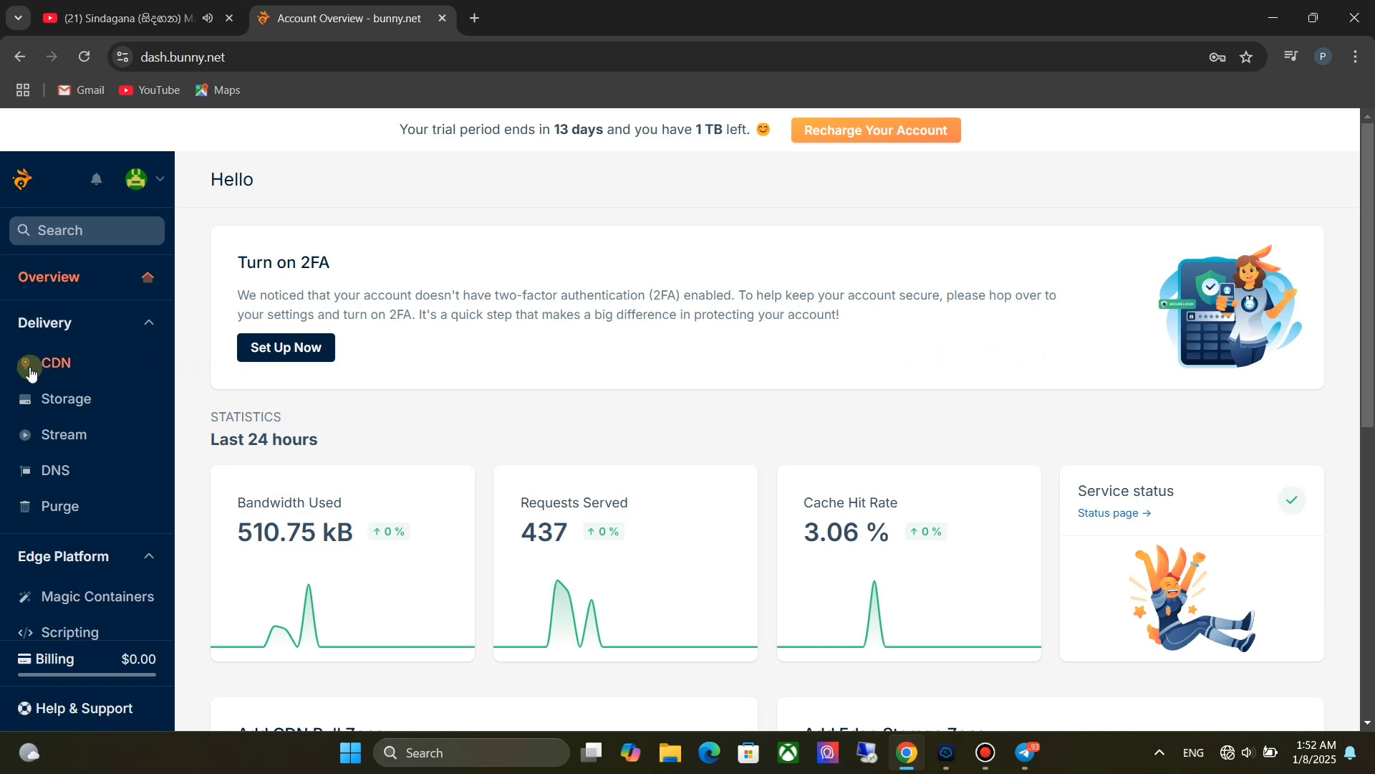
Start a new pull zone named testtest142 with origin 138.3.252.29
click(37, 362)
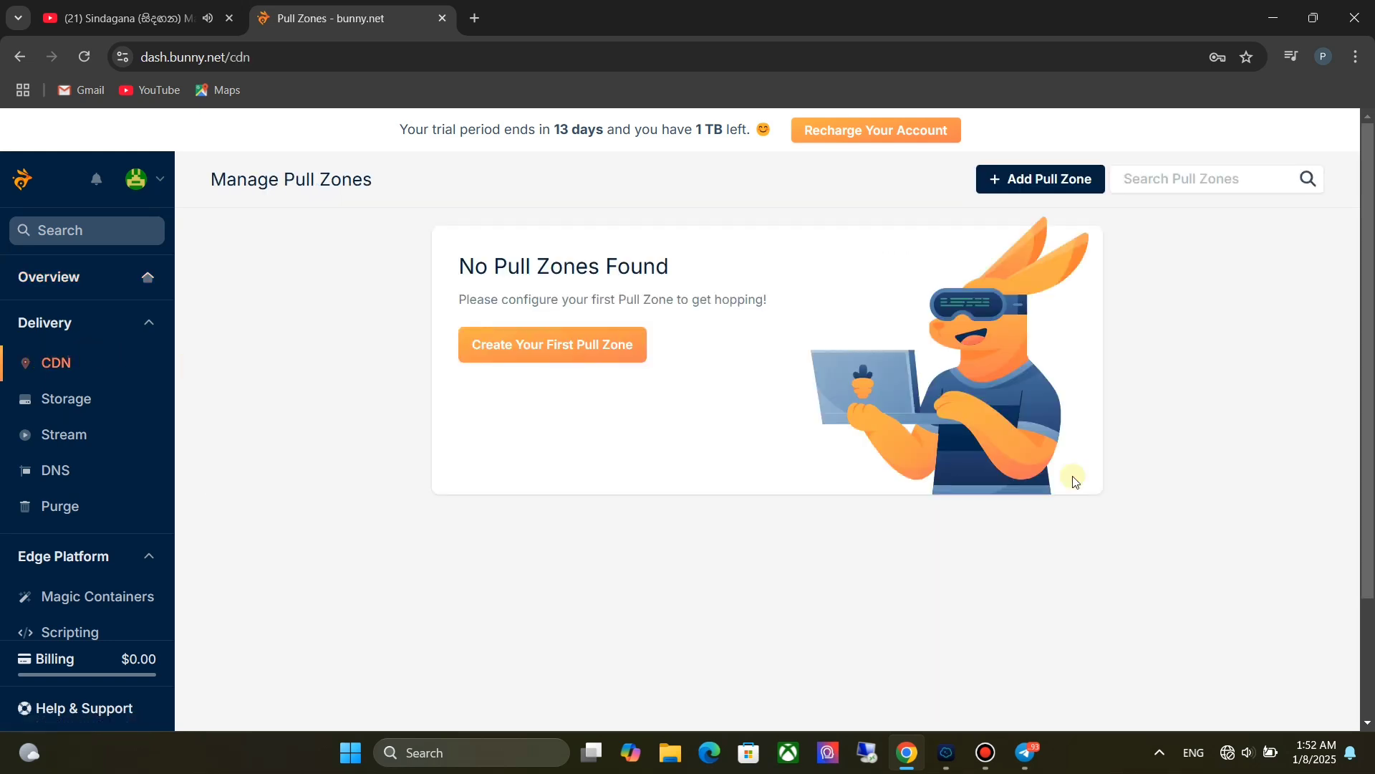
click(596, 351)
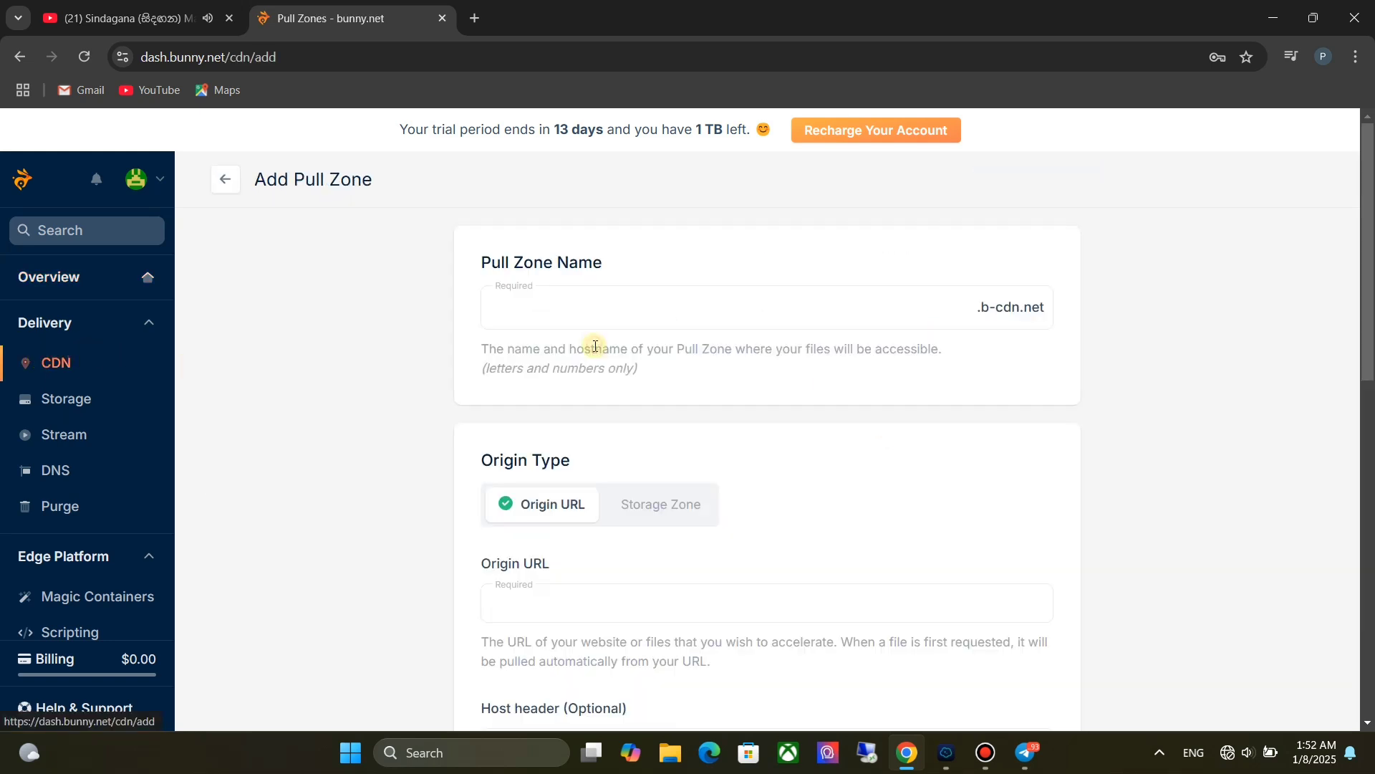
click(726, 326)
text(testtest142)
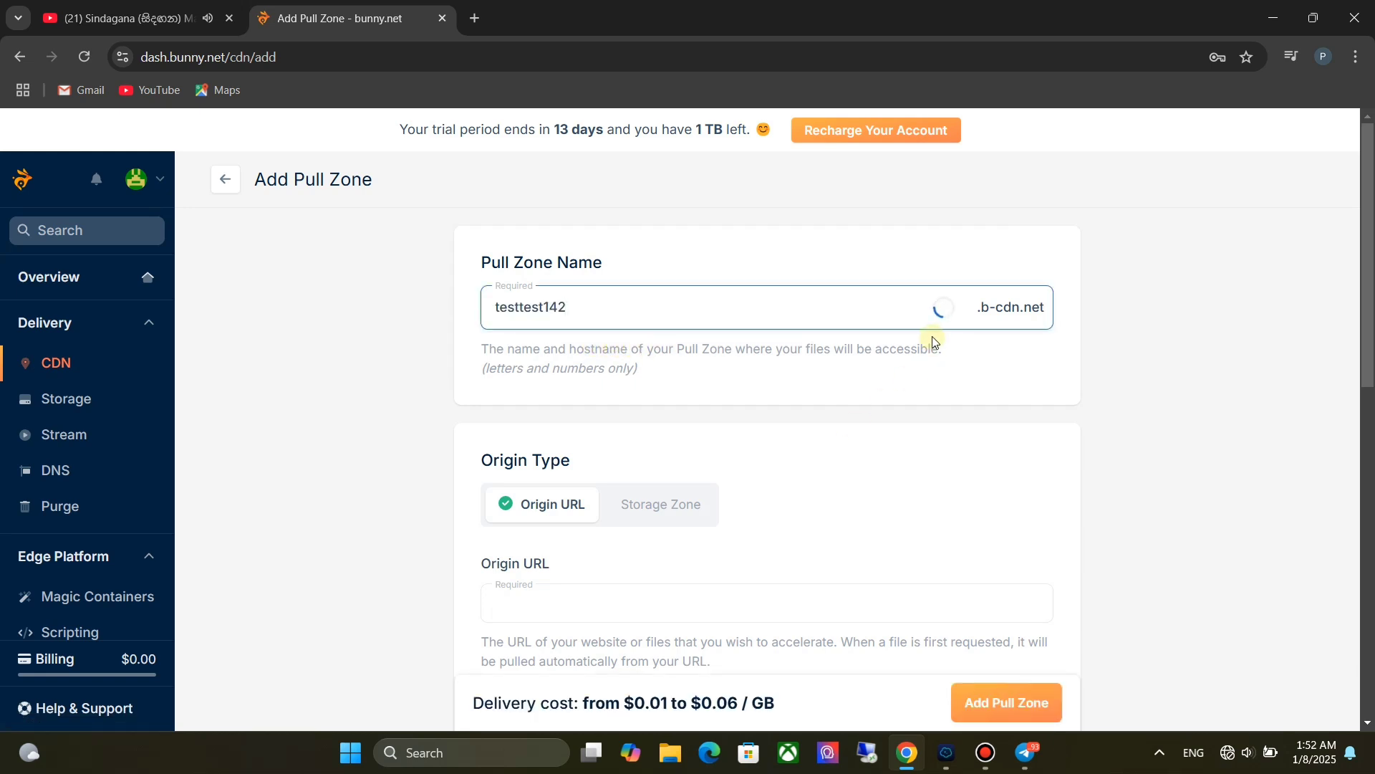
scroll(933, 403, down, 1)
scroll(820, 408, down, 1)
scroll(821, 409, down, 1)
scroll(817, 409, down, 1)
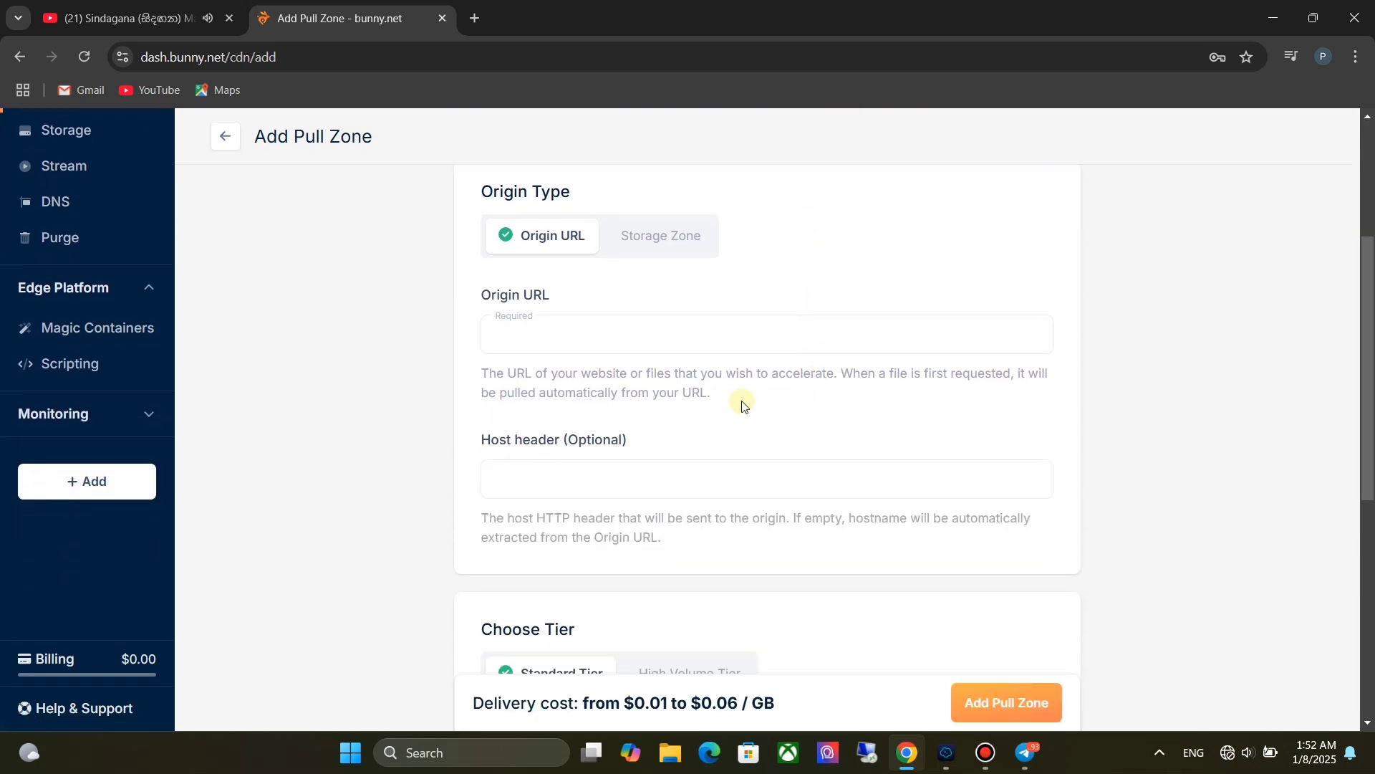
click(604, 333)
text(138.3.252.29)
scroll(791, 417, down, 1)
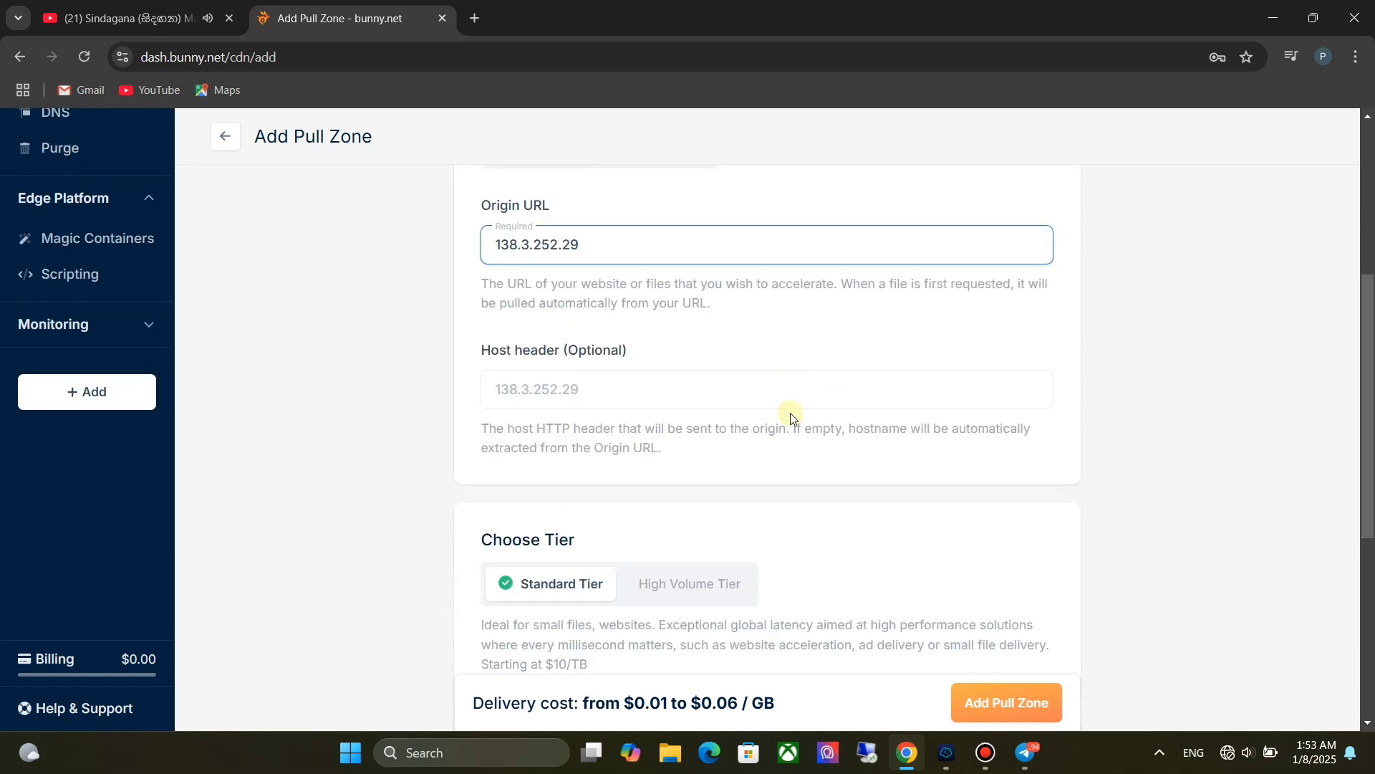
scroll(790, 418, down, 1)
scroll(790, 417, down, 1)
scroll(791, 417, down, 1)
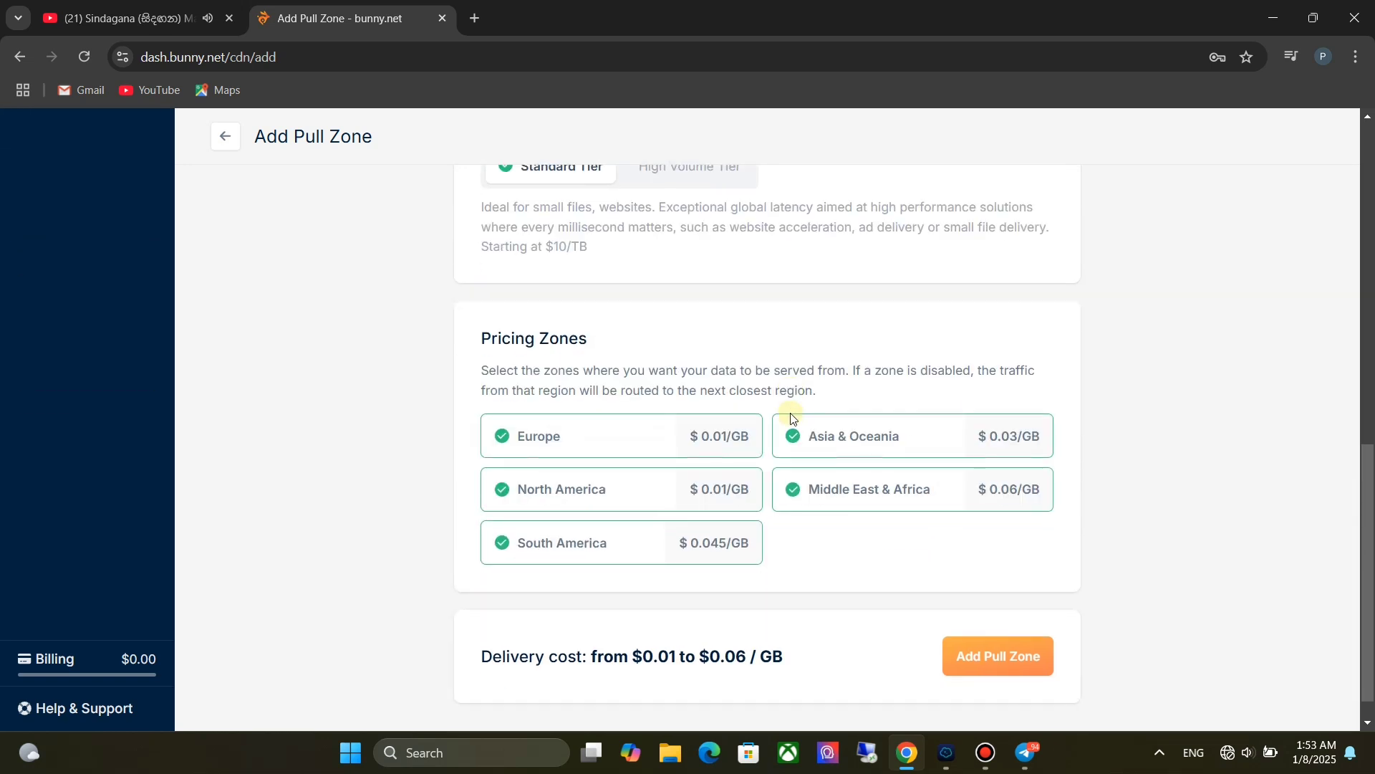
Disable all non-European pricing zones, create the pull zone and skip the instructions
click(794, 490)
click(793, 450)
click(505, 542)
click(525, 497)
scroll(923, 560, down, 1)
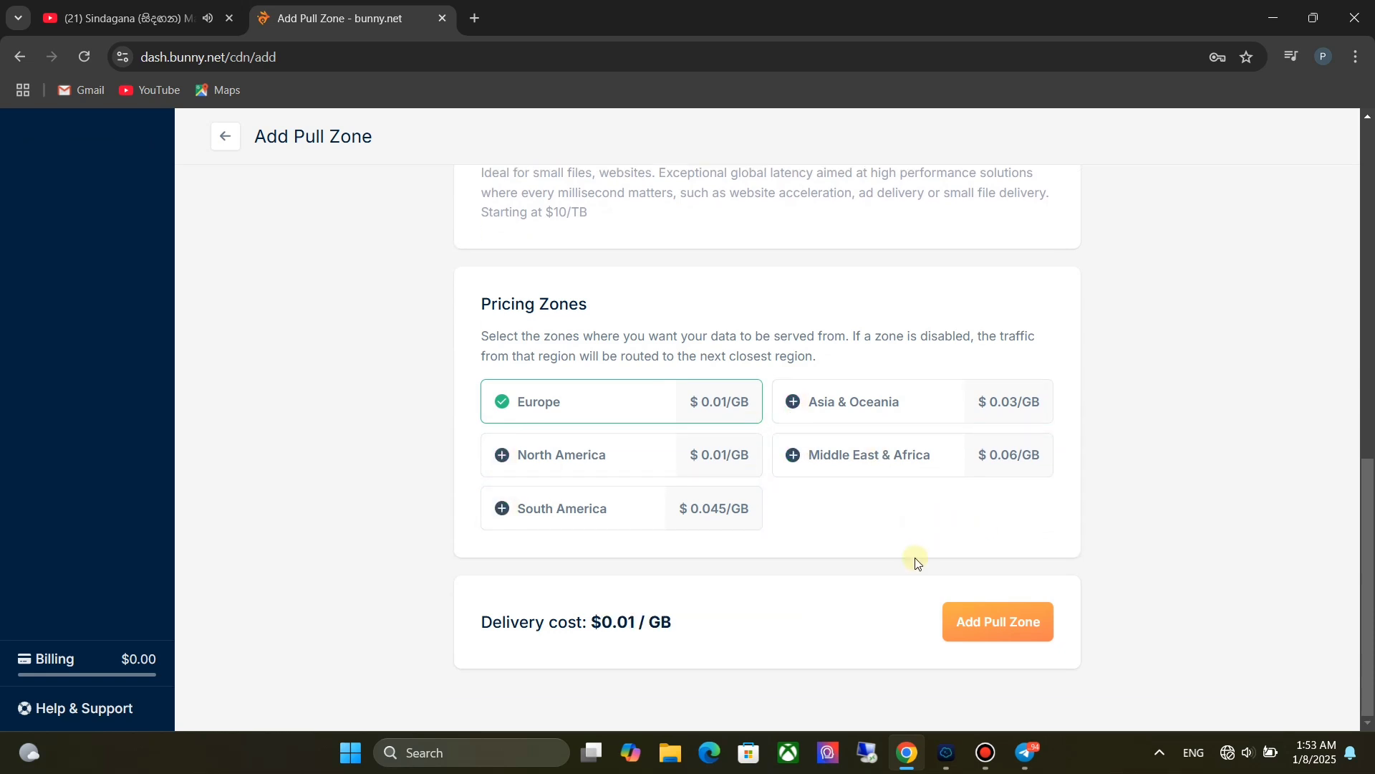
click(1004, 616)
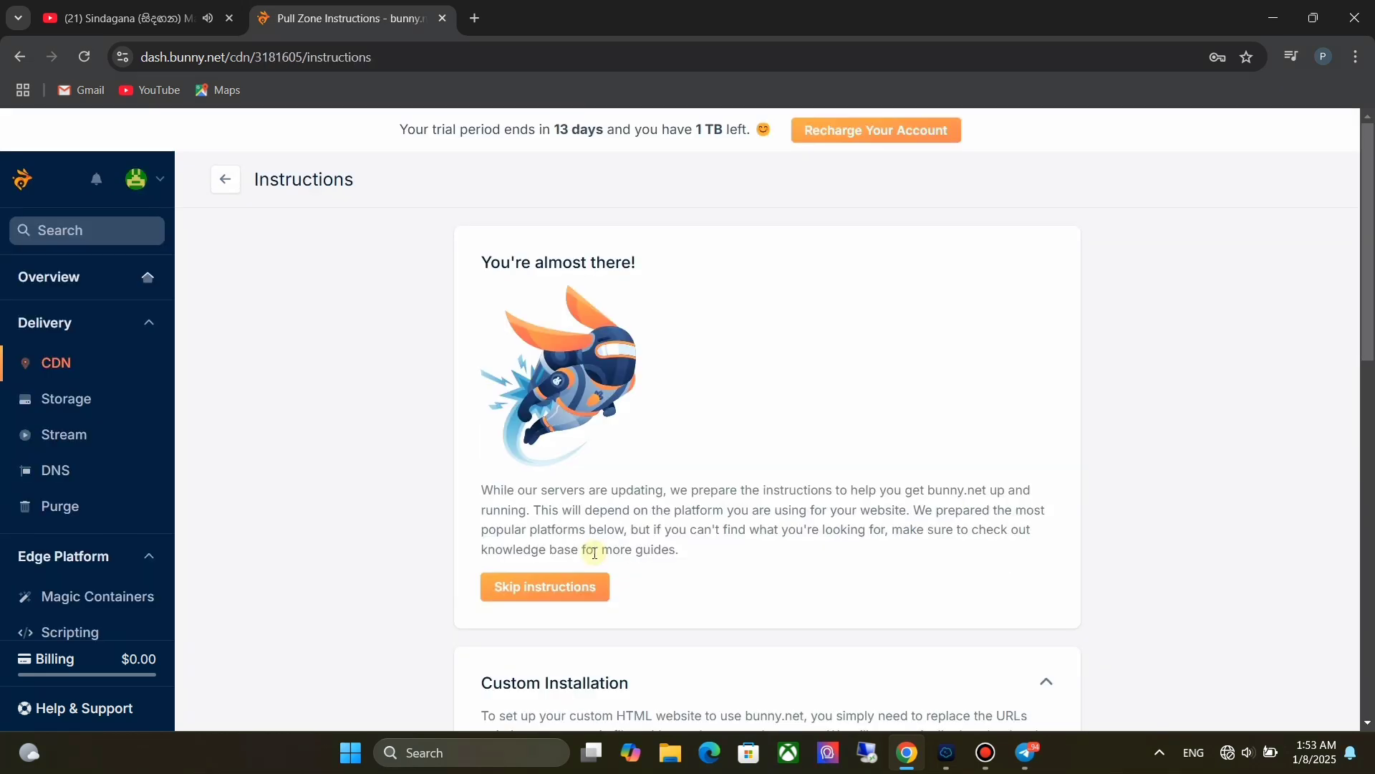
click(568, 586)
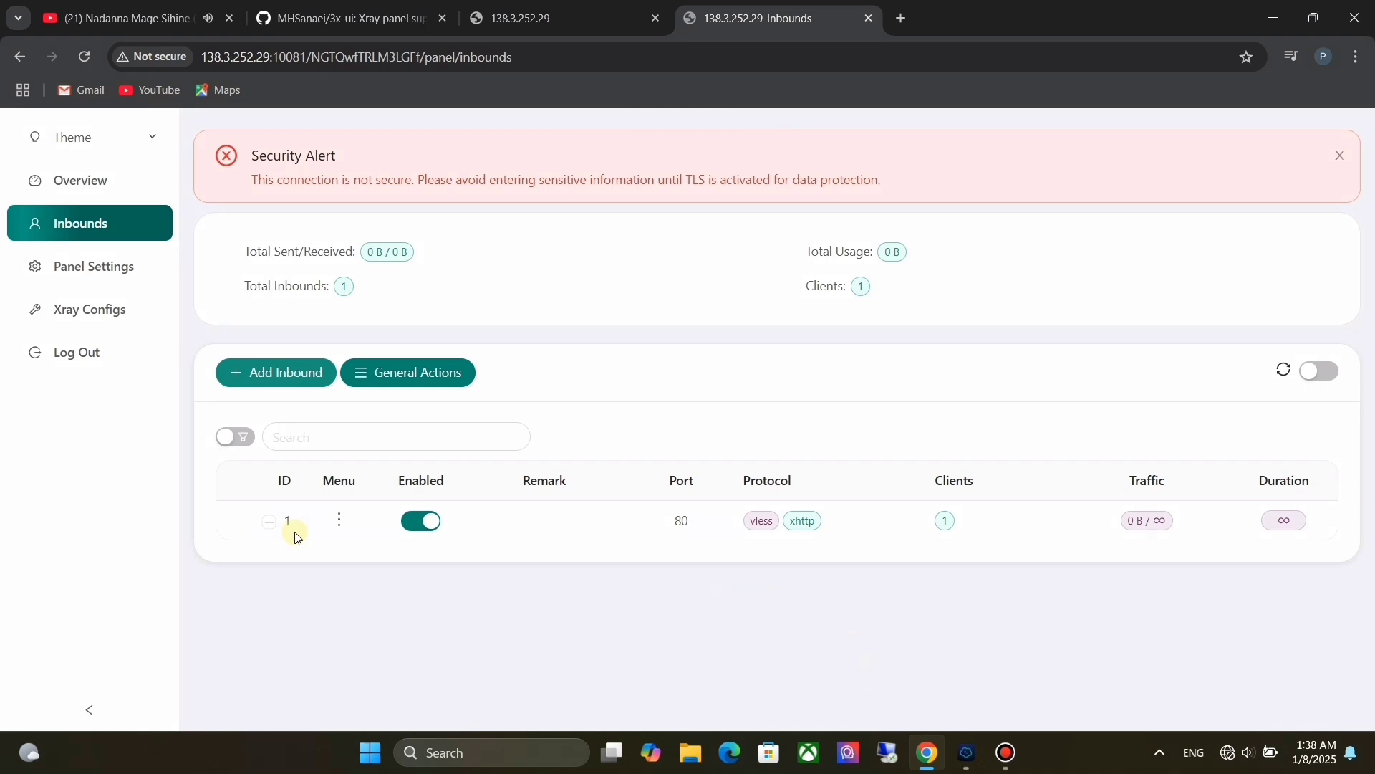
Export the port 80 inbound's URLs and copy its vless link
click(339, 520)
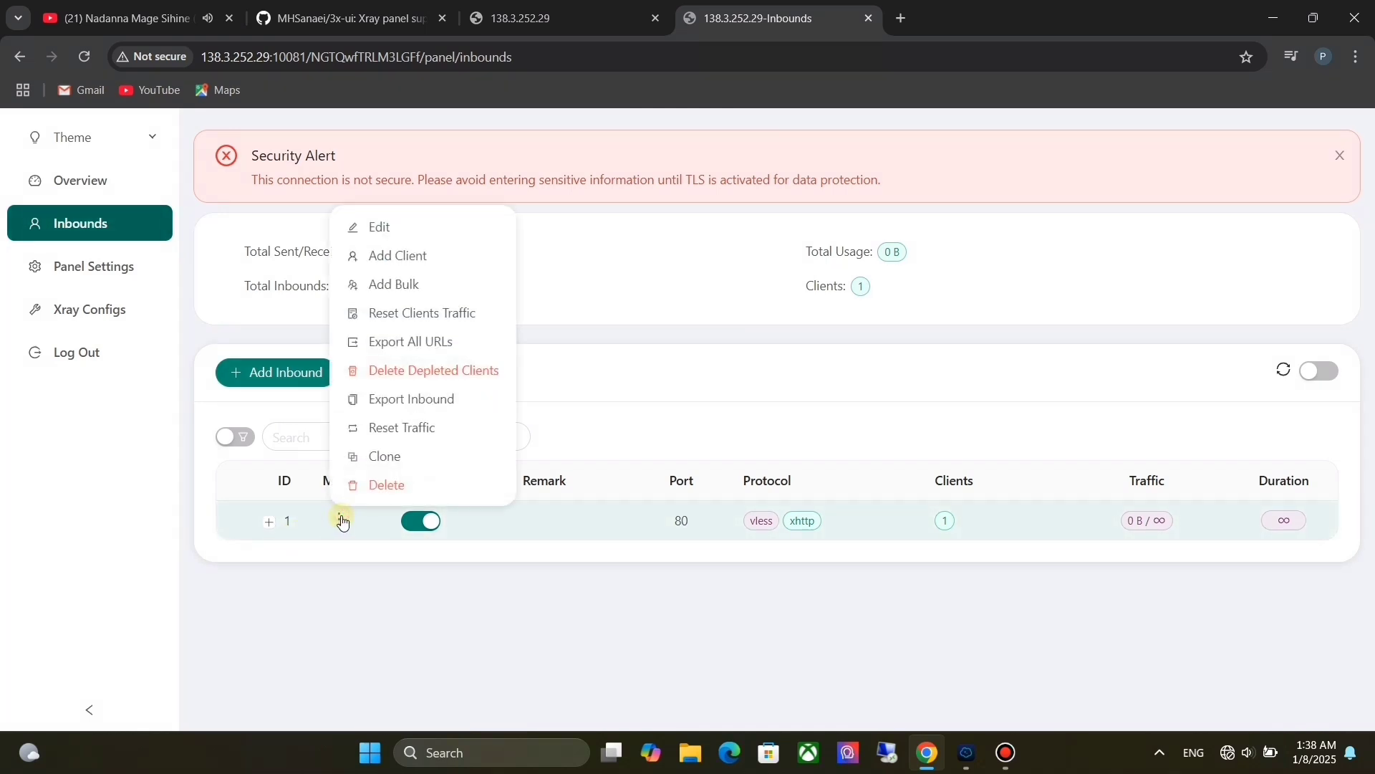
click(416, 342)
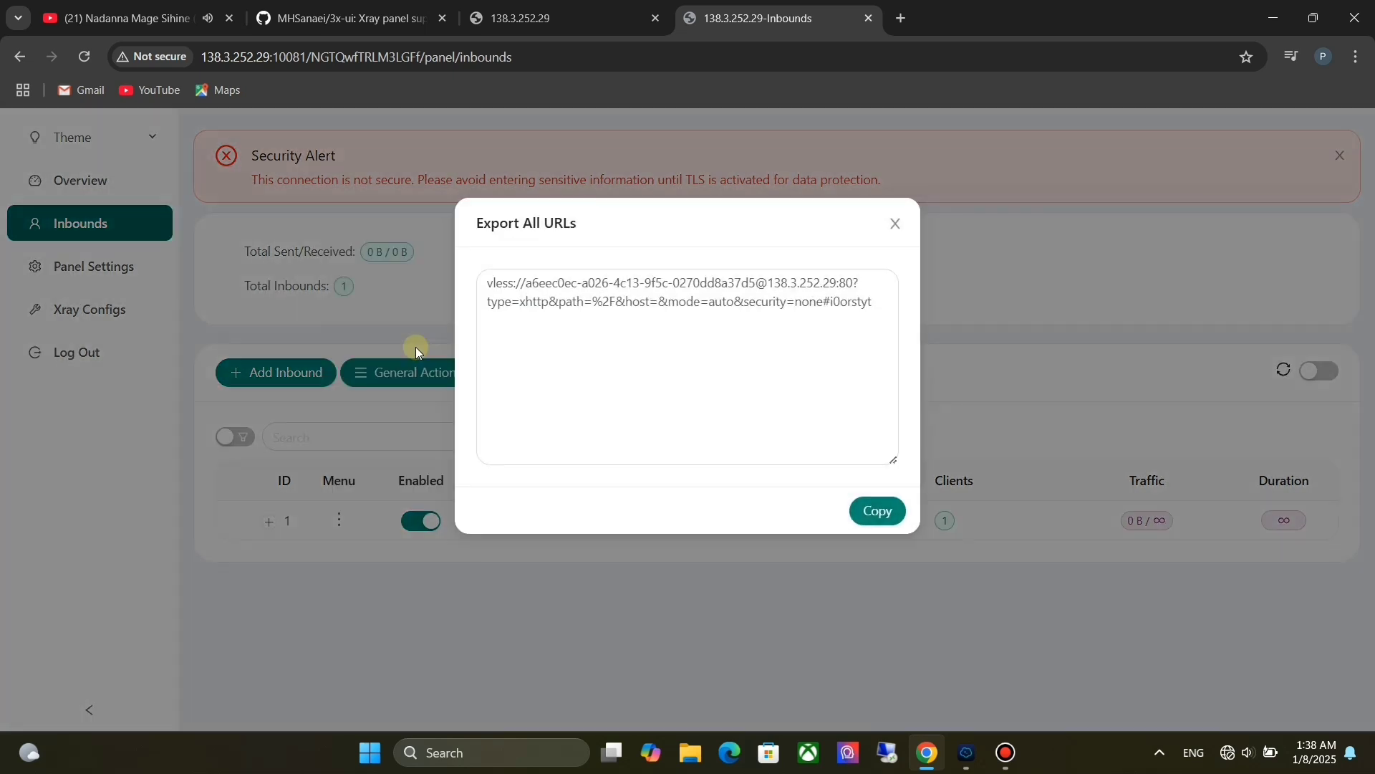
click(879, 517)
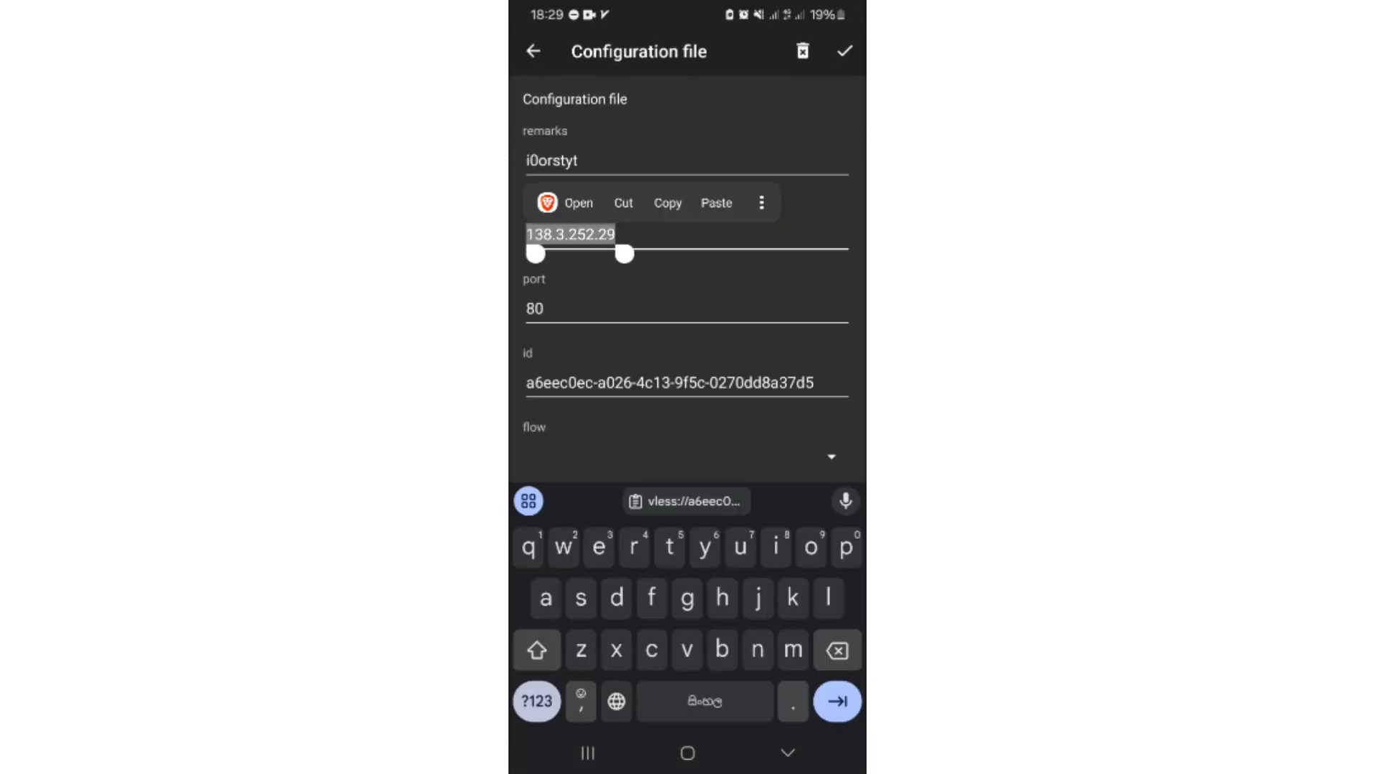
text(test.com)
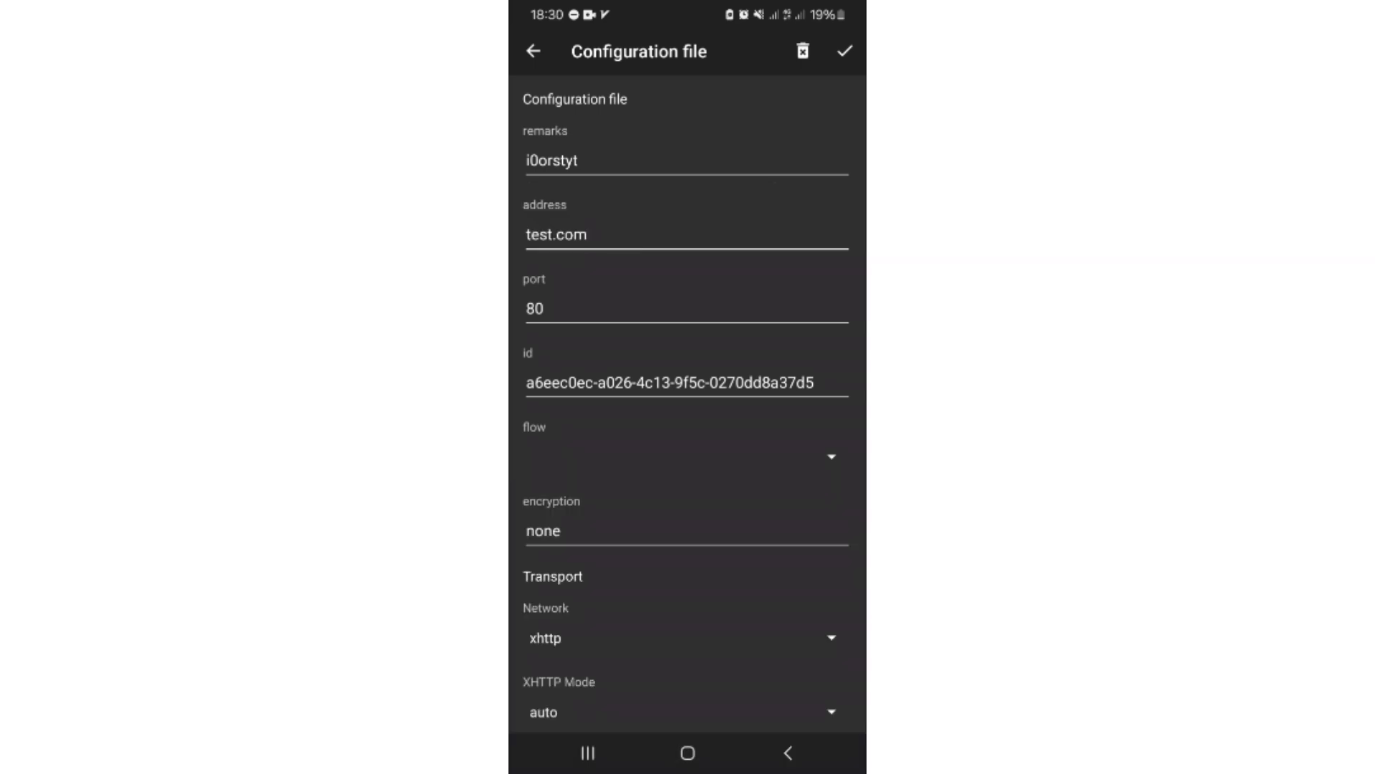
scroll(687, 430, down, 3)
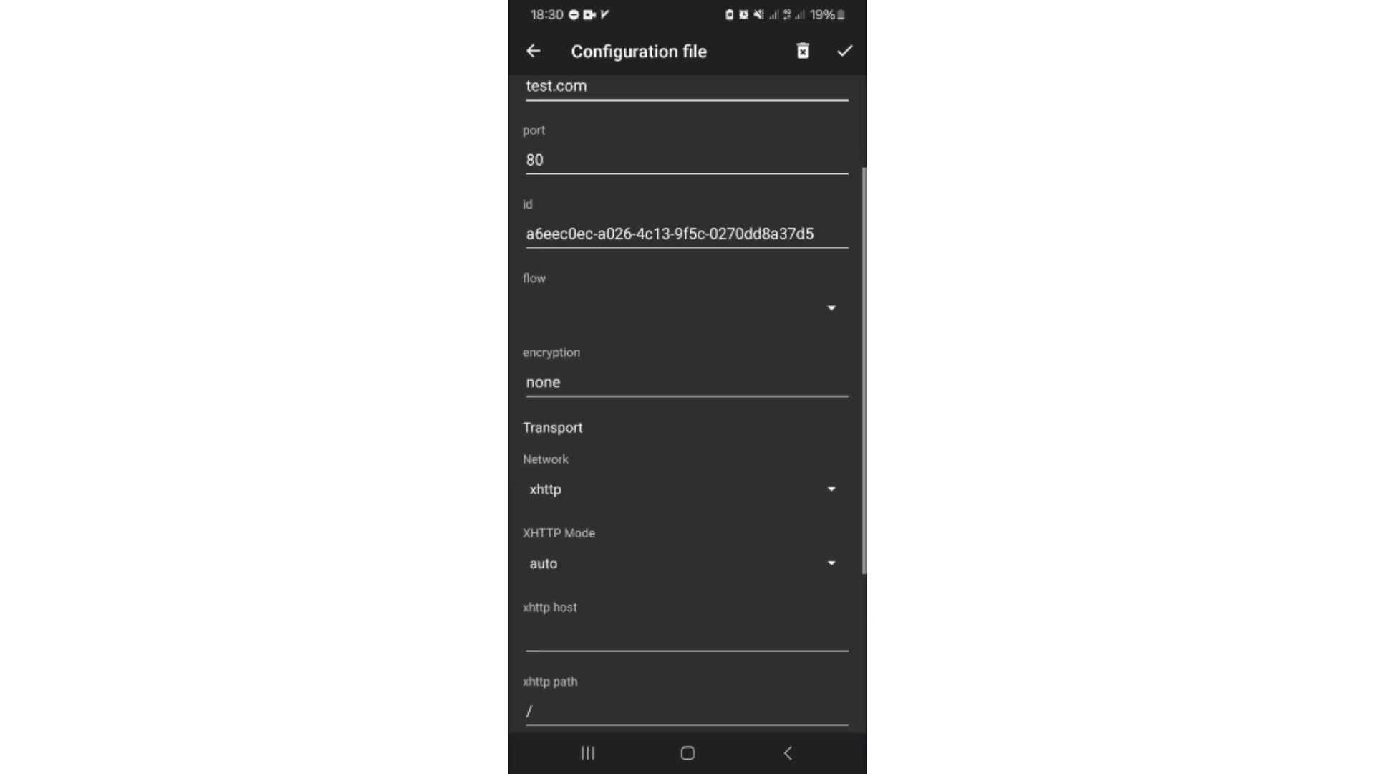
scroll(689, 429, down, 2)
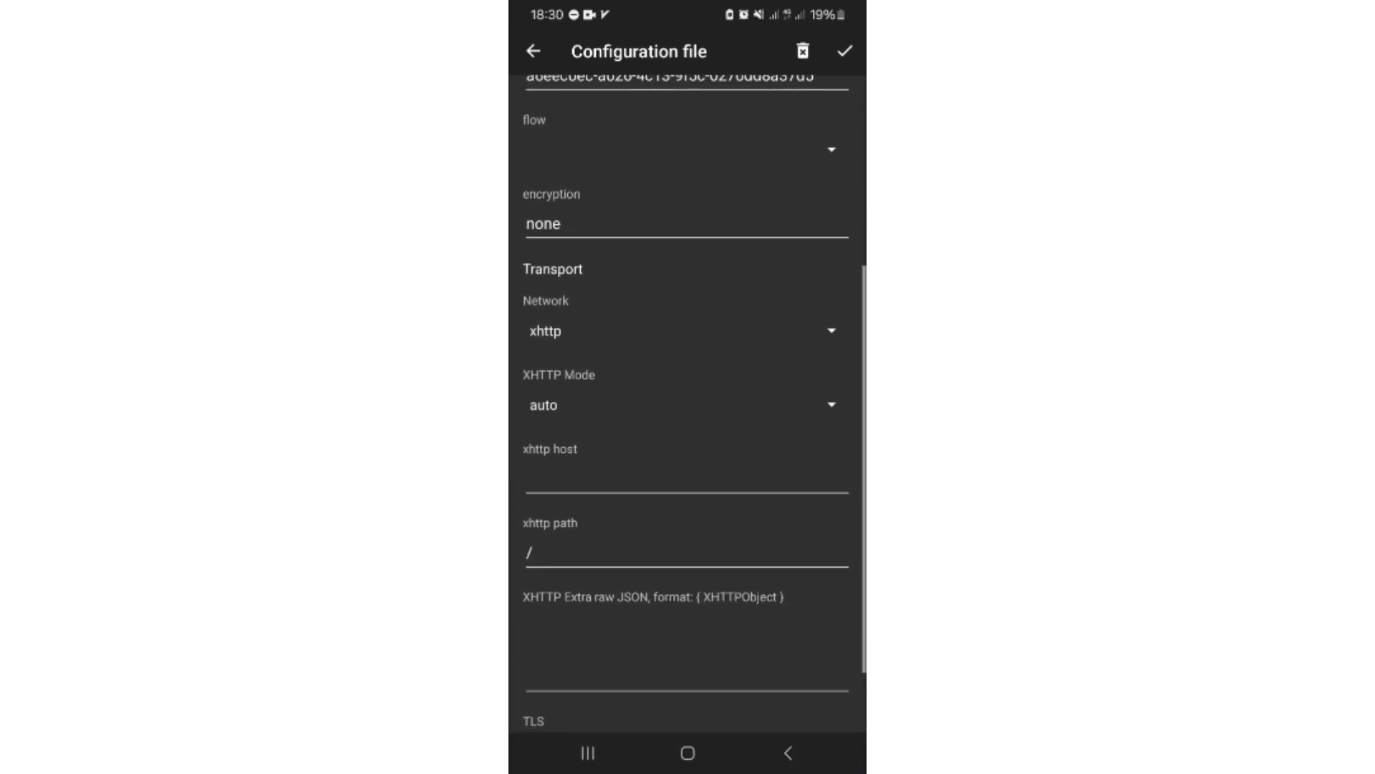
Enter testtest142.b-cdn.net as the xhttp host in the imported v2rayNG profile
click(687, 479)
text(testtest142.b-cdn.net)
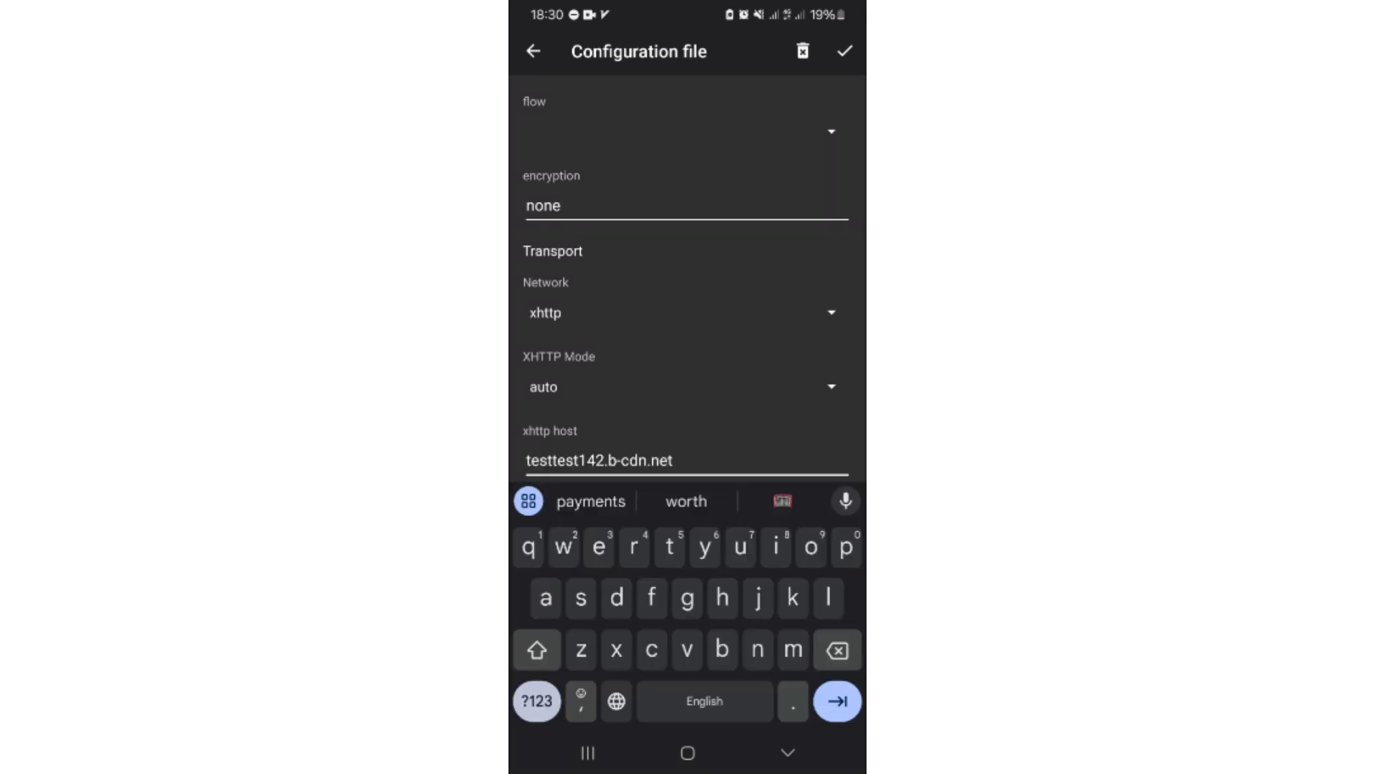
click(788, 753)
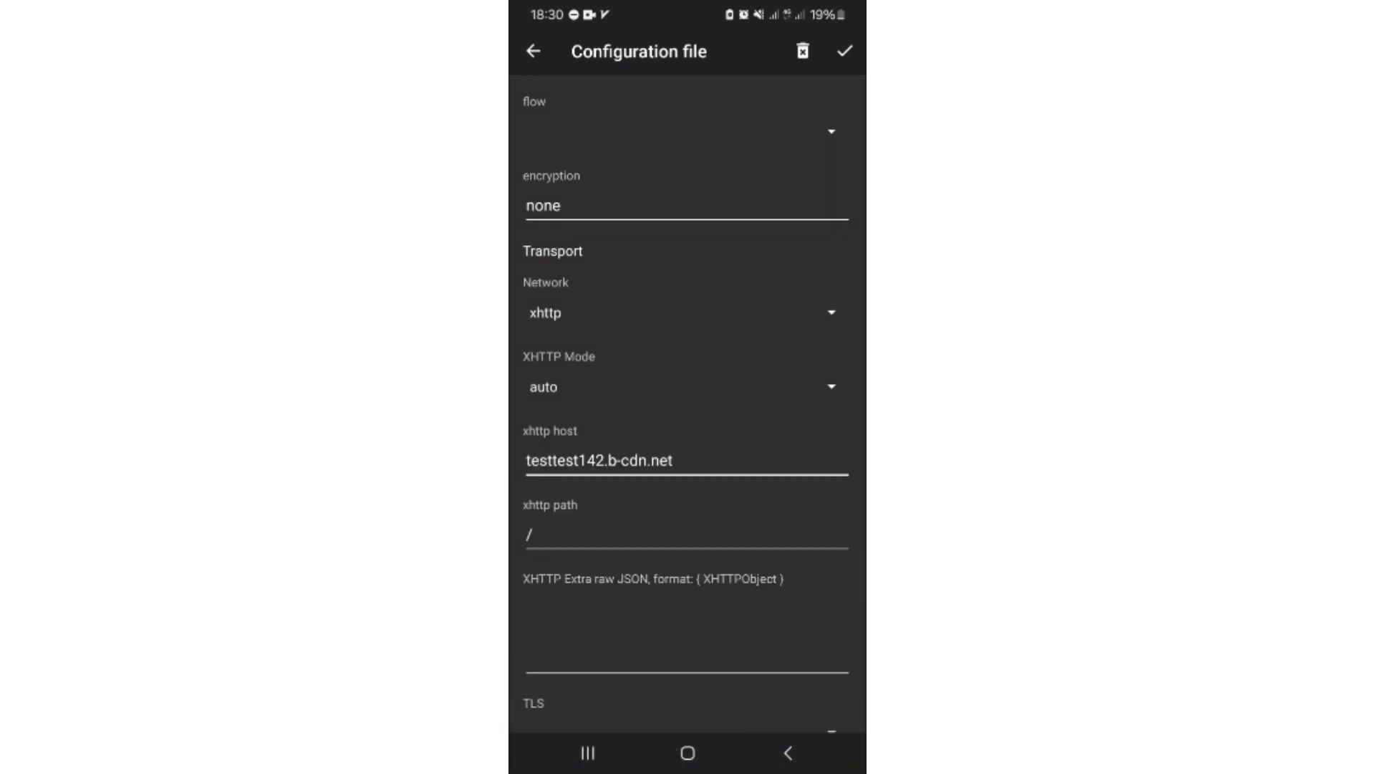